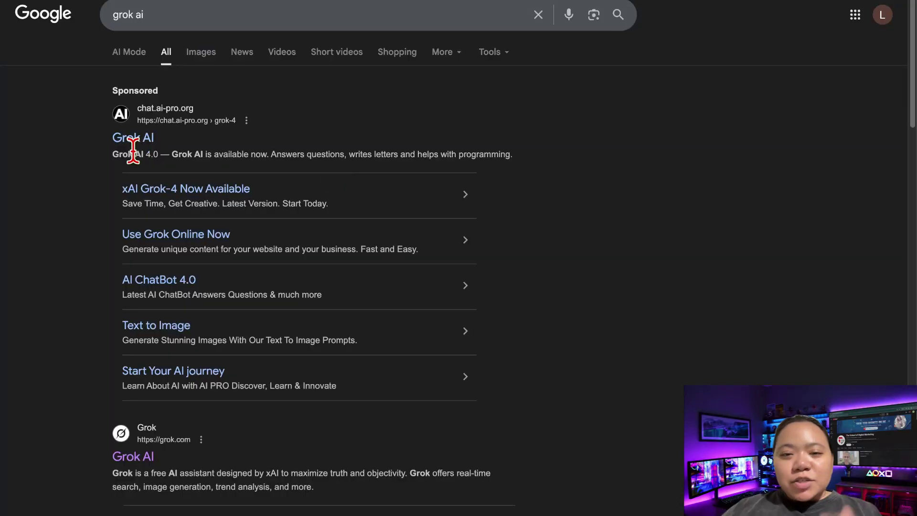
# - Open the official grok.com 'Grok AI' entry from the Google results for 'grok ai'
pyautogui.scroll(-4, 300, 192)
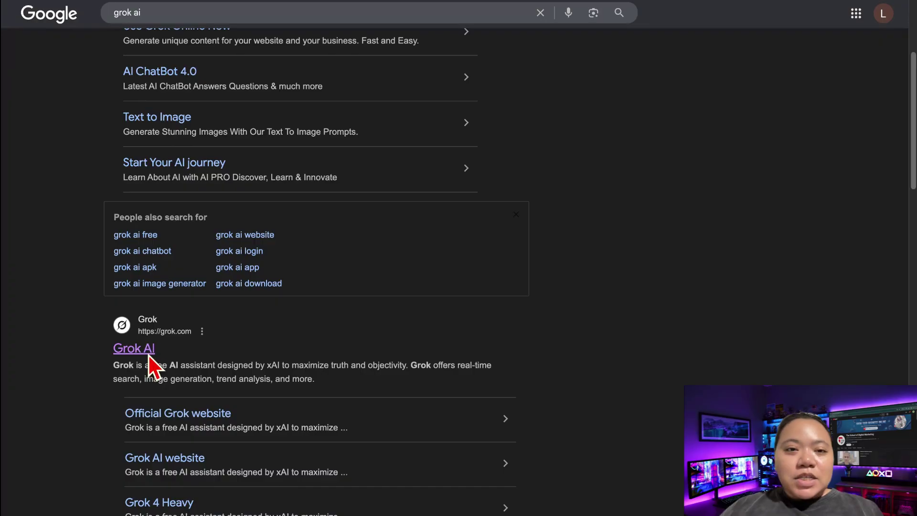
pyautogui.click(148, 354)
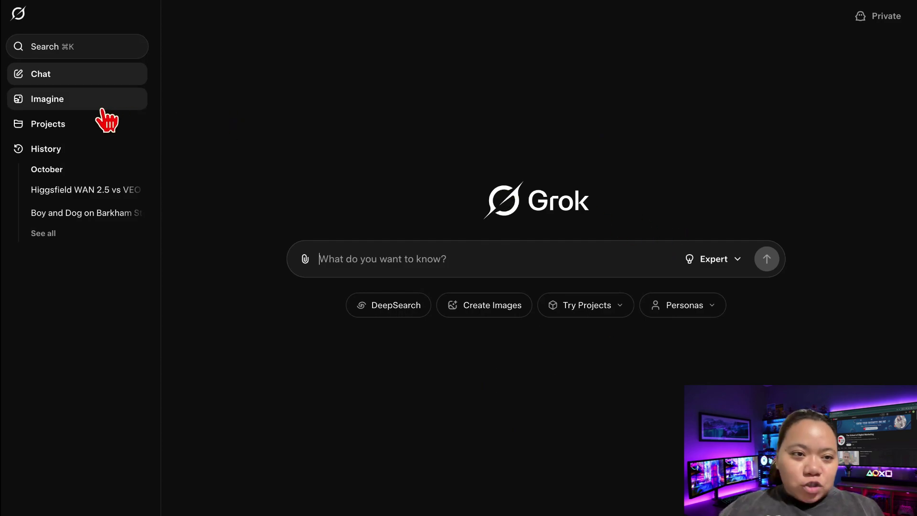
# - Go to Imagine and scroll through the image gallery
pyautogui.click(54, 109)
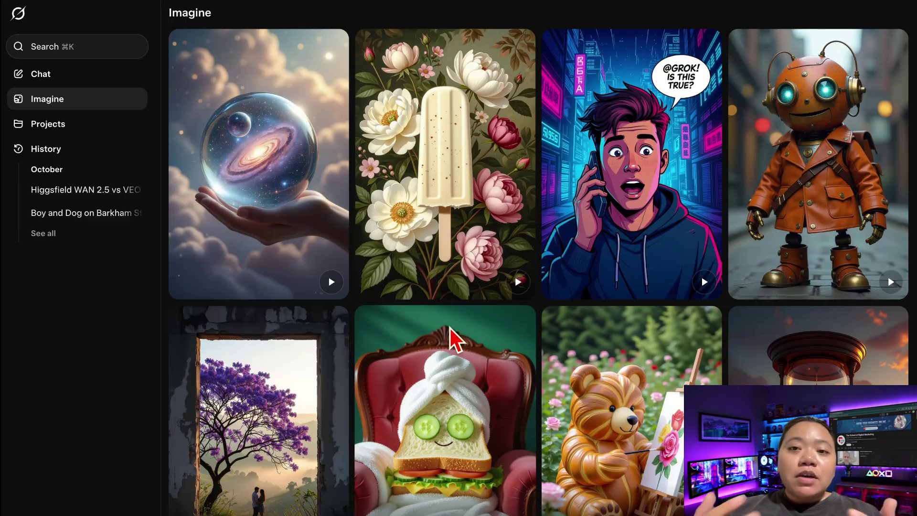
pyautogui.scroll(-1, 488, 209)
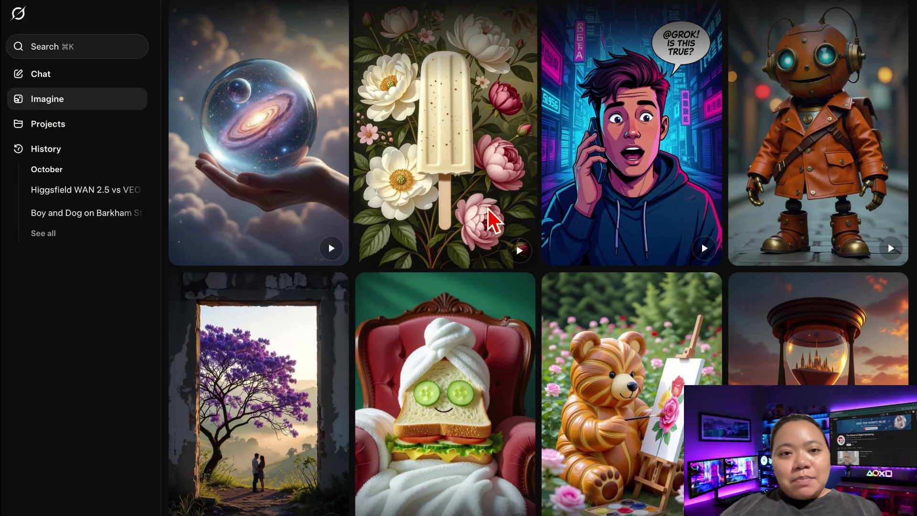
pyautogui.scroll(-4, 488, 208)
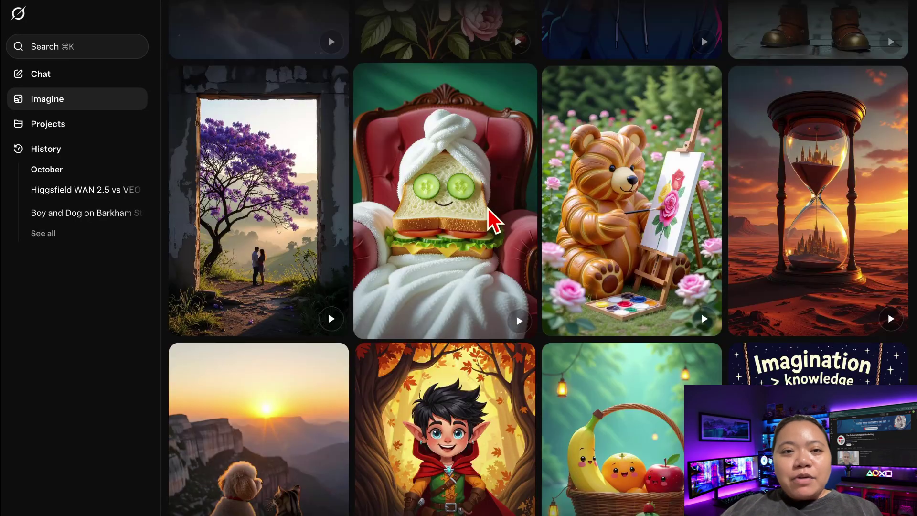
pyautogui.scroll(-8, 488, 208)
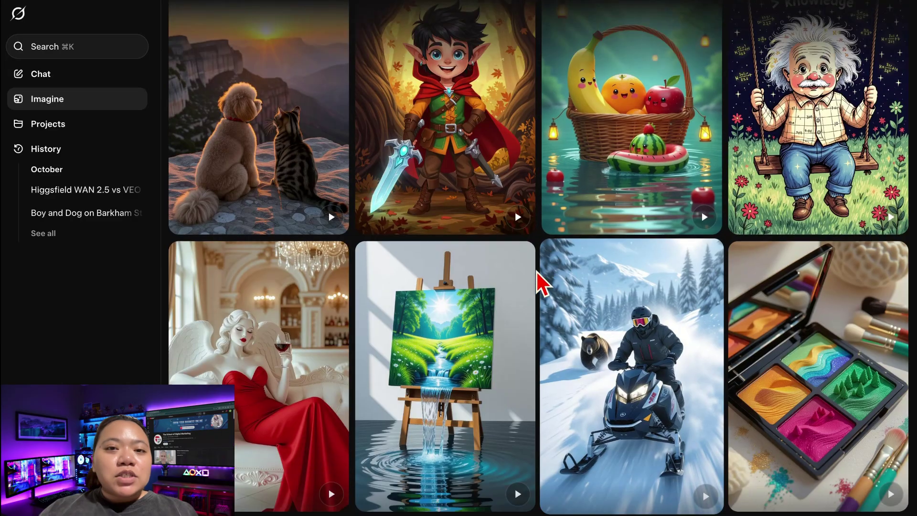
# - Watch the poodle-and-cat sunset image play as a video, then return to Favorites
pyautogui.click(343, 226)
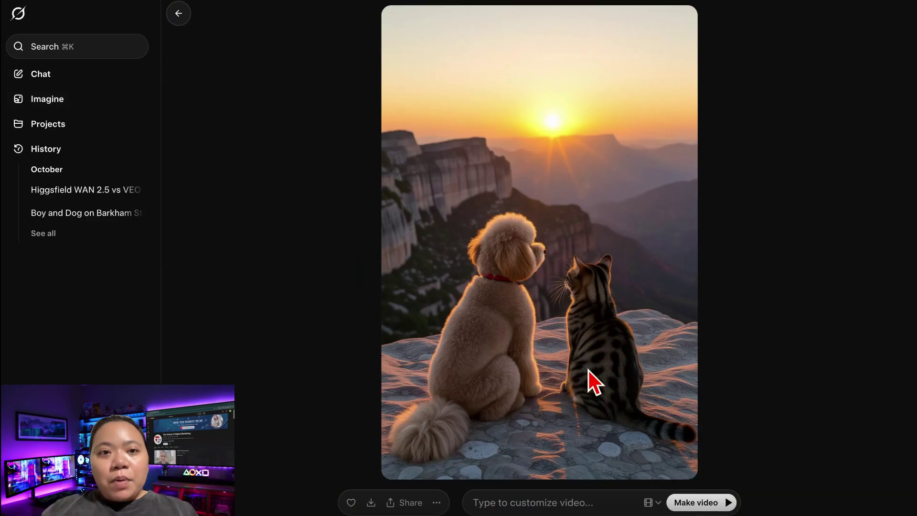
pyautogui.scroll(-1, 589, 371)
pyautogui.scroll(-2, 563, 413)
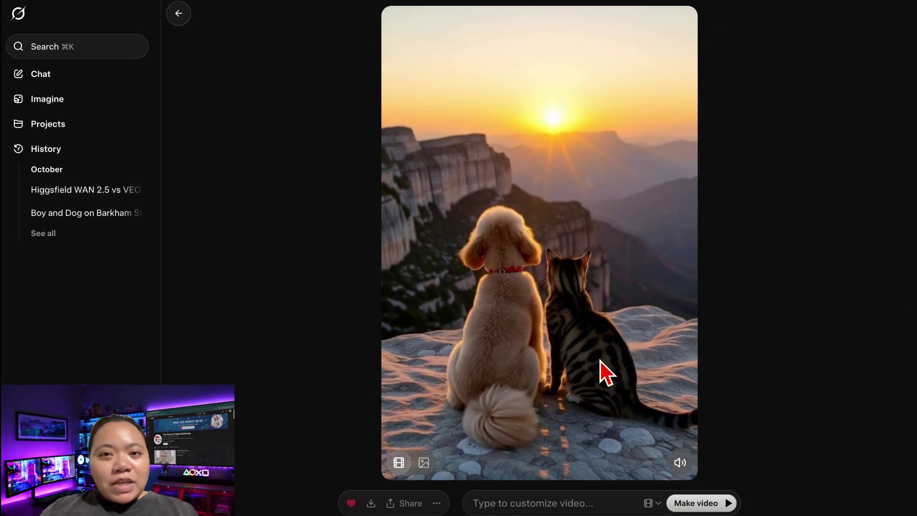
pyautogui.press('Escape')
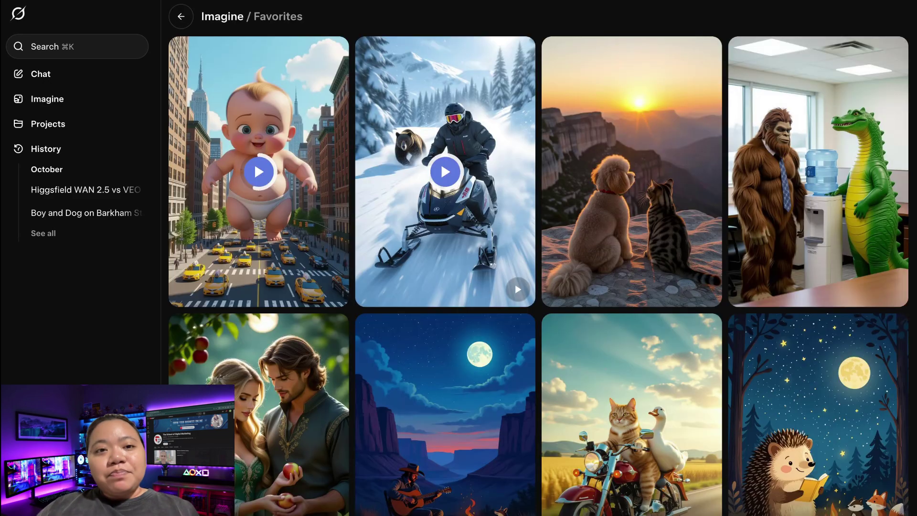
# - Paste the golden retriever sunlit-forest prompt and strip its opening and closing quotation marks
pyautogui.click(507, 239)
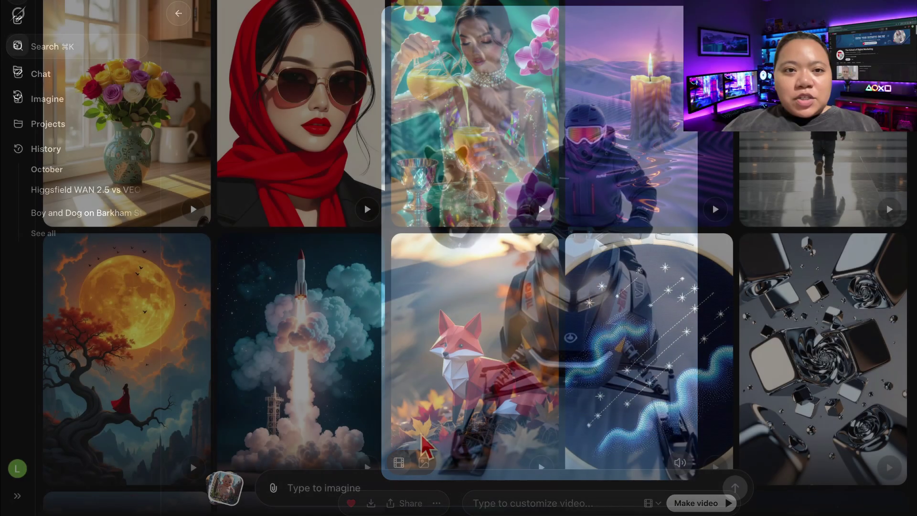
pyautogui.write('"A golden retriever running through a sunlit forest, leaves flying around, cinematic camera tracking, 4K realism."')
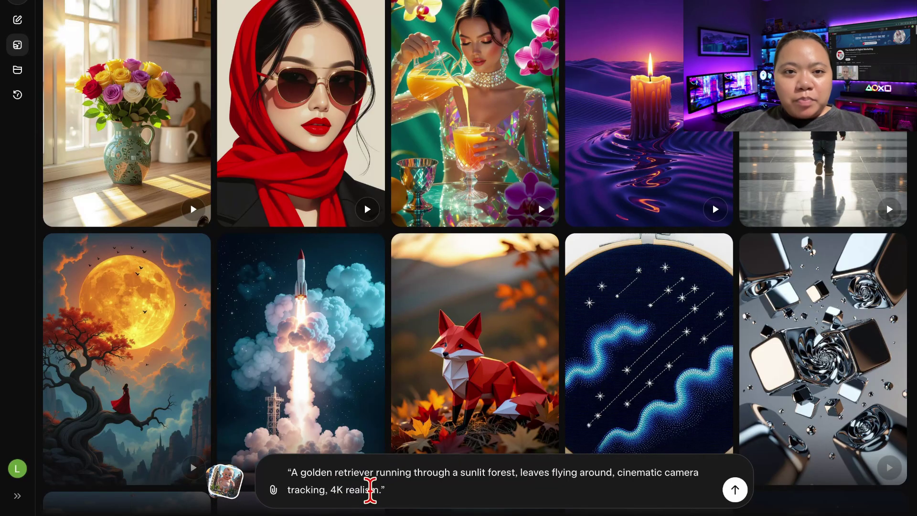
pyautogui.press('BackSpace')
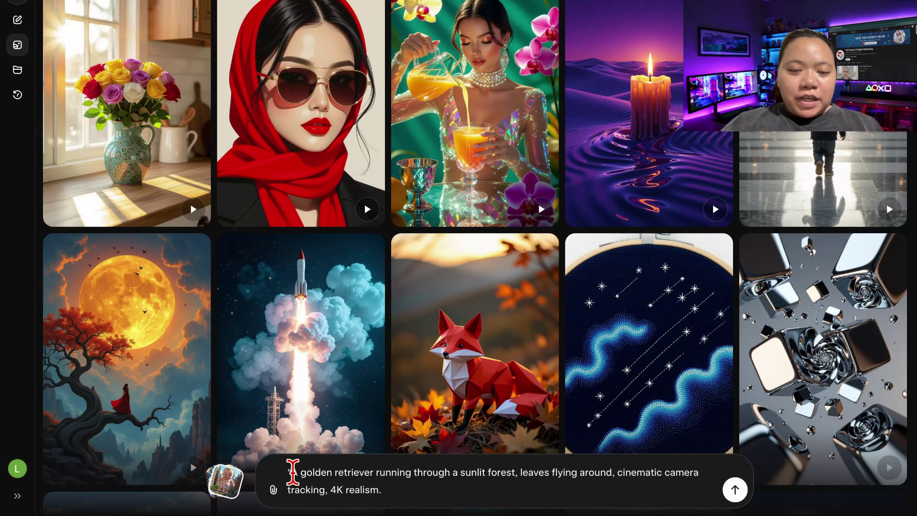
pyautogui.click(291, 472)
pyautogui.press('BackSpace')
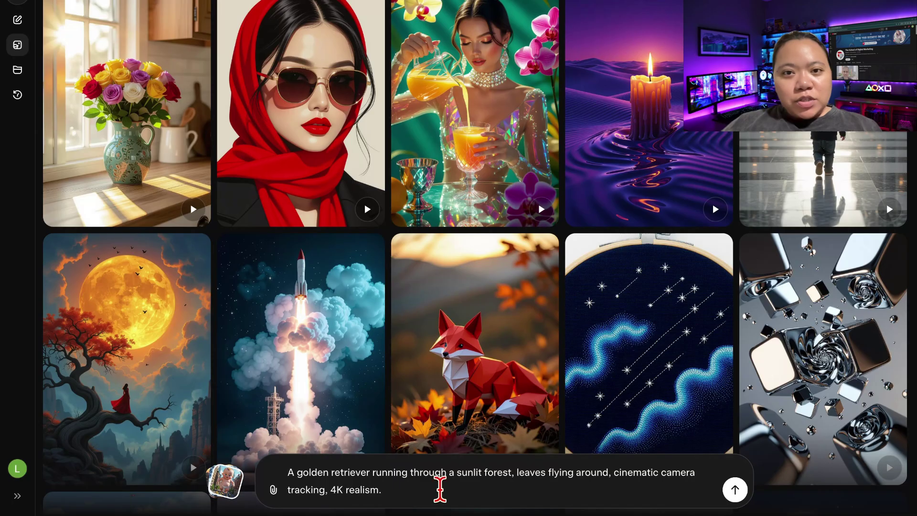
pyautogui.hotkey('ctrl', 'a')
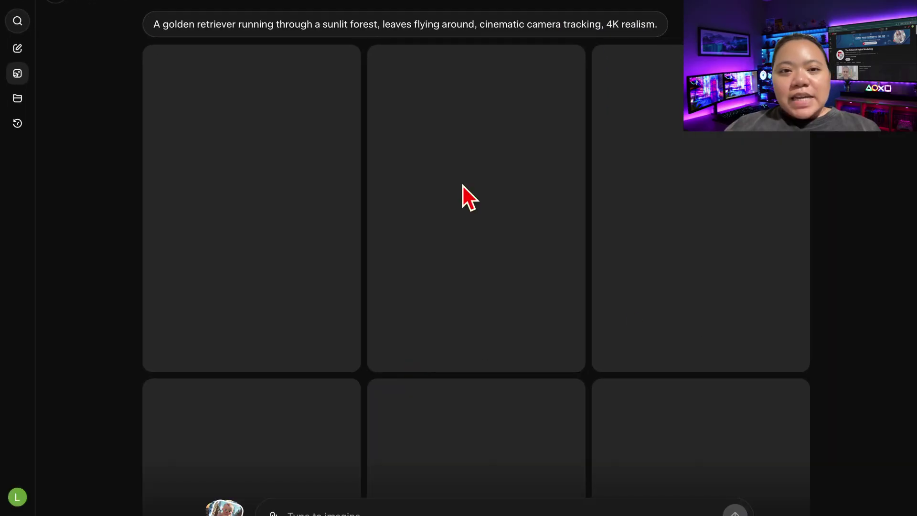
# - Scroll through the generated golden retriever forest images
pyautogui.scroll(-3, 630, 312)
pyautogui.scroll(3, 629, 312)
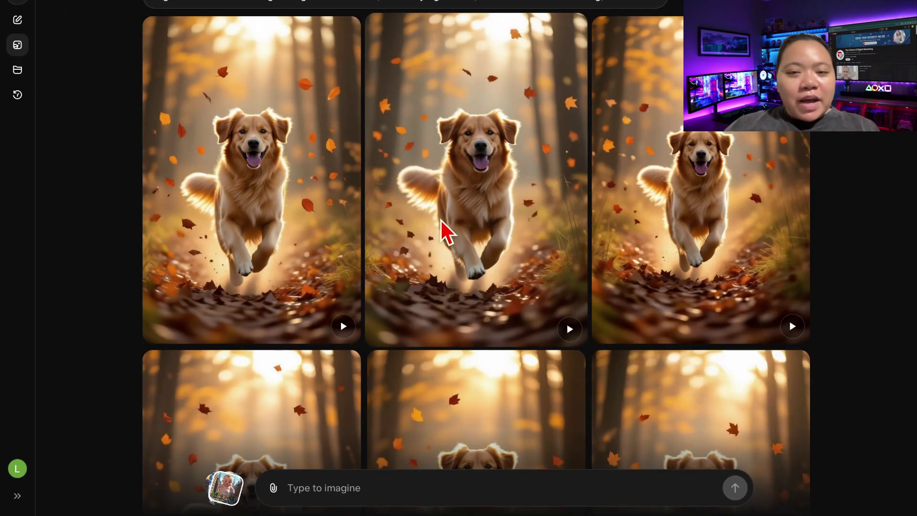
pyautogui.scroll(-5, 598, 221)
pyautogui.scroll(1, 598, 221)
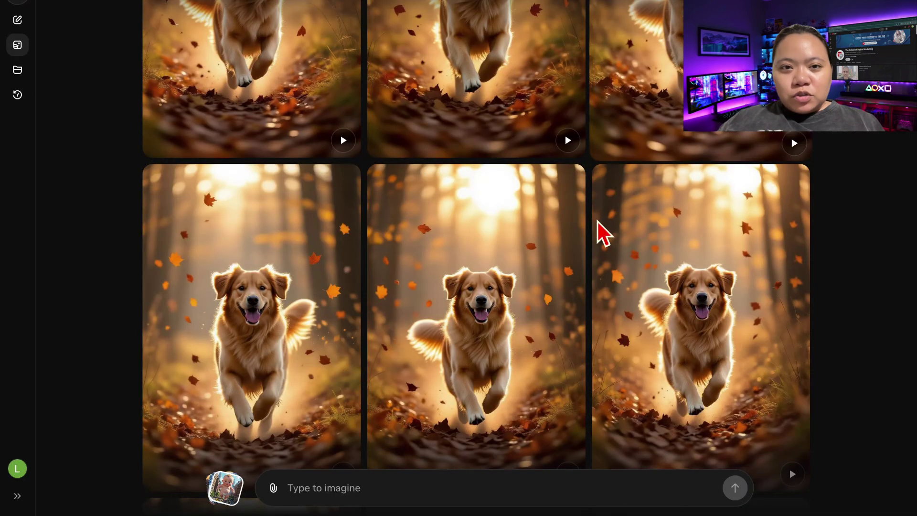
pyautogui.scroll(-4, 597, 221)
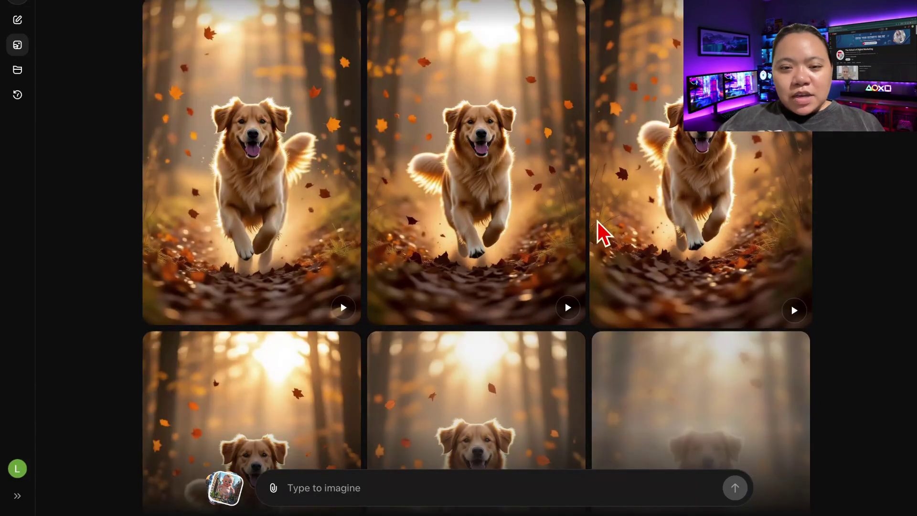
pyautogui.scroll(-4, 598, 221)
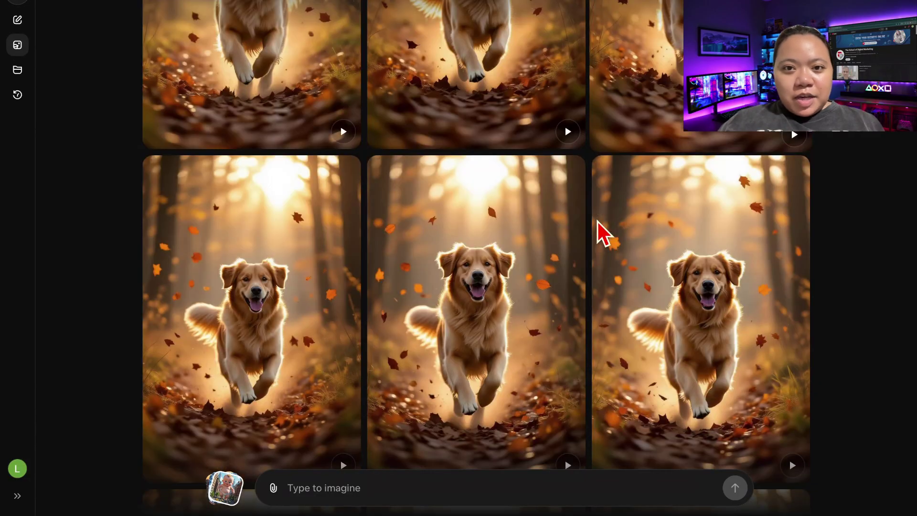
pyautogui.scroll(-10, 597, 221)
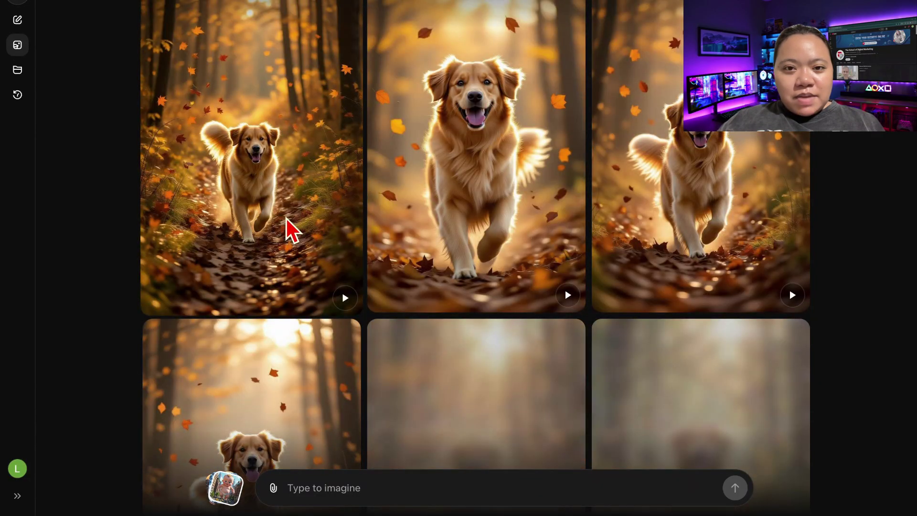
# - Open a golden retriever image and watch the dog trotting down the leaf-strewn autumn path
pyautogui.click(286, 219)
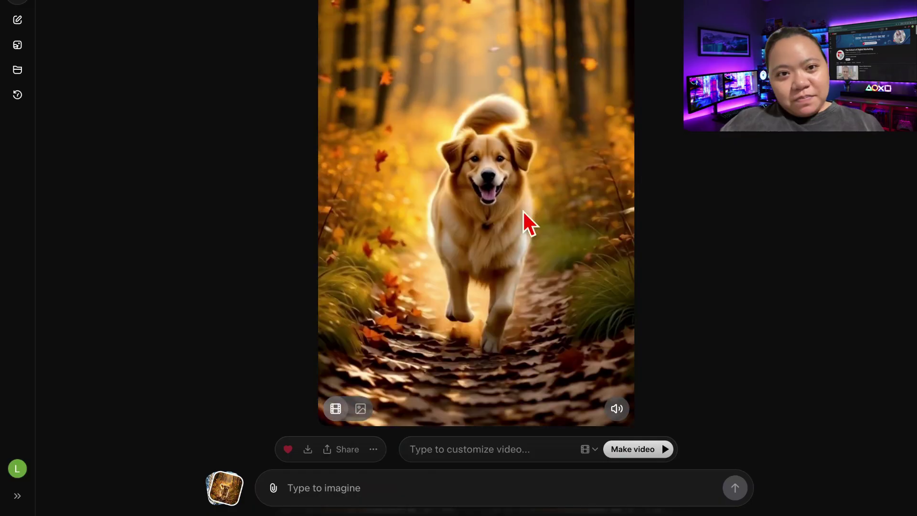
pyautogui.scroll(1, 658, 424)
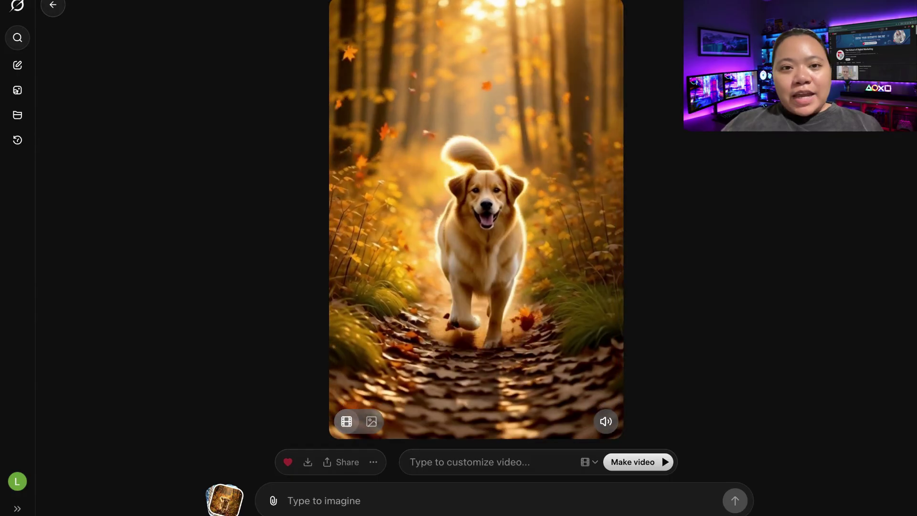
# - Paste the beaver dam prompt, trim its trailing empty line, and generate images
pyautogui.press('Escape')
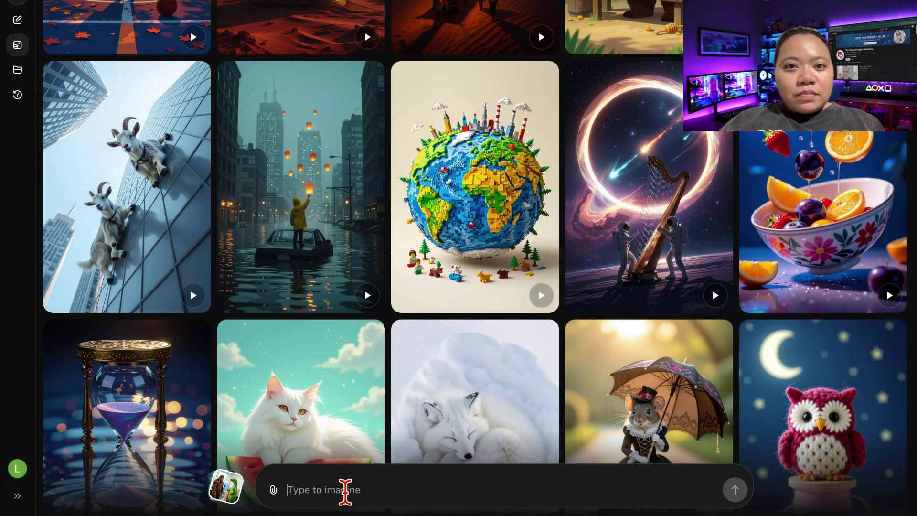
pyautogui.write('anthropomorphic beavers assembling a massive dam on a river with rugged construction vests and hard hats, one beaver scrutinizing detailed blueprints, a towering crane hoisting logs, vivid bark textures, sharp 85mm bokeh, soft natural light, warm earth tones')
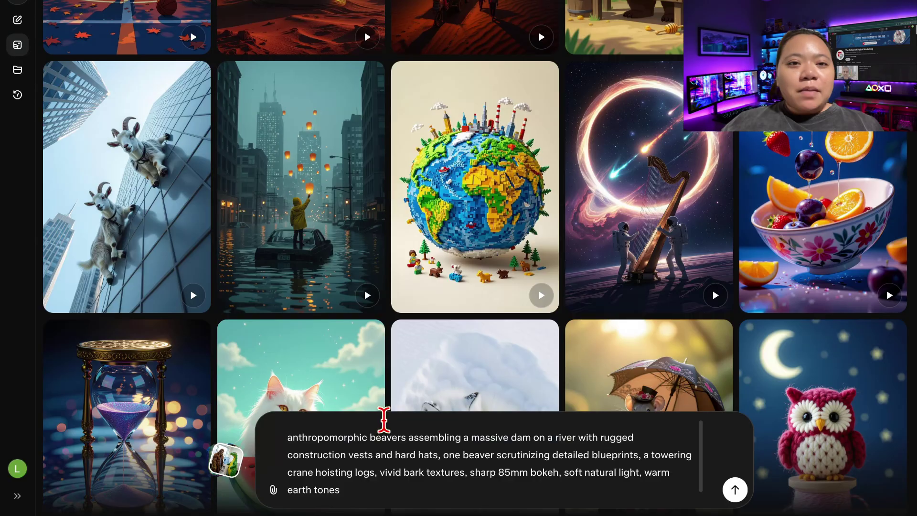
pyautogui.press('BackSpace')
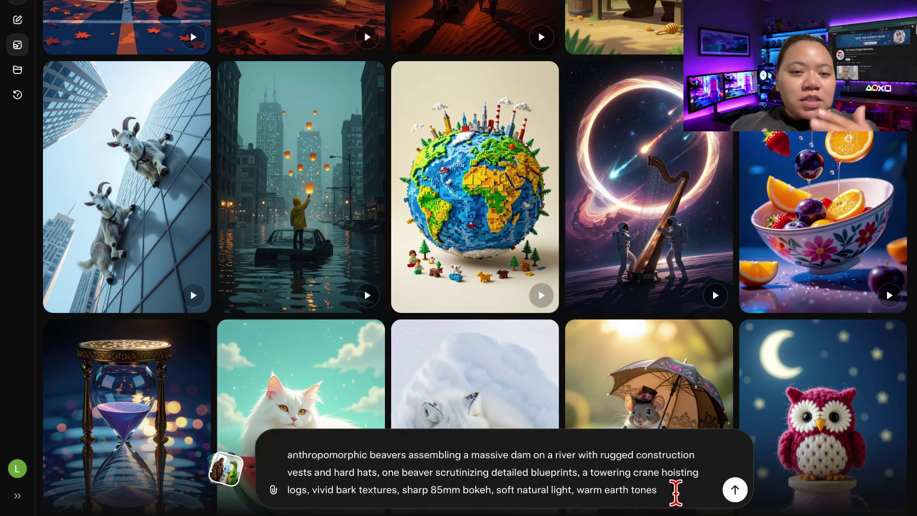
pyautogui.click(734, 490)
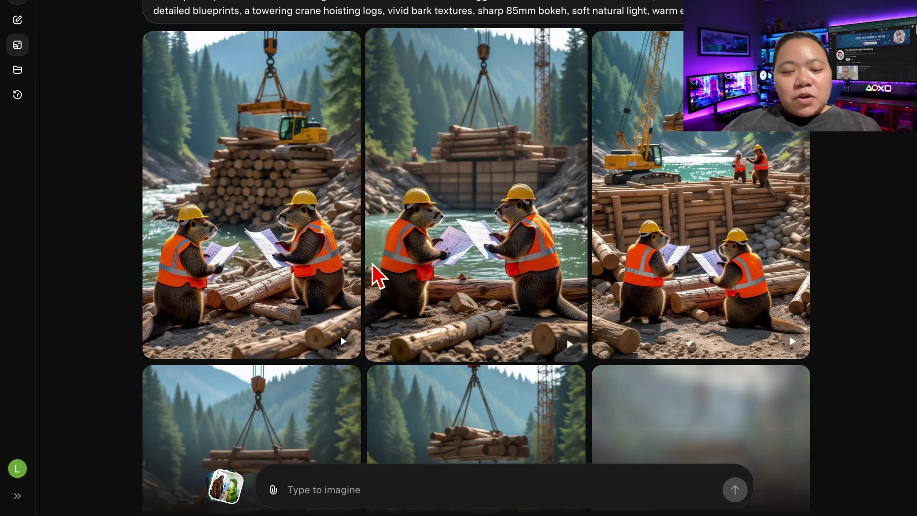
# - Make a video from the third image of hard-hat beavers building a dam
pyautogui.click(722, 260)
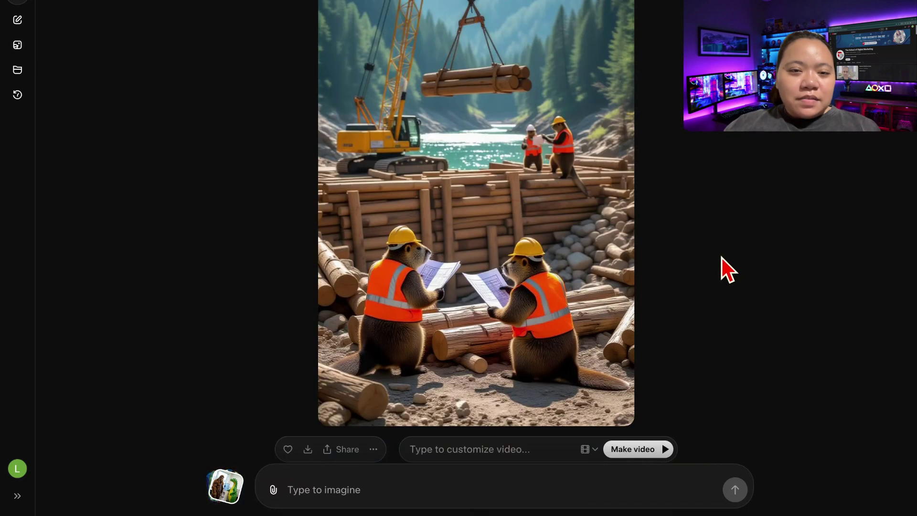
pyautogui.click(631, 450)
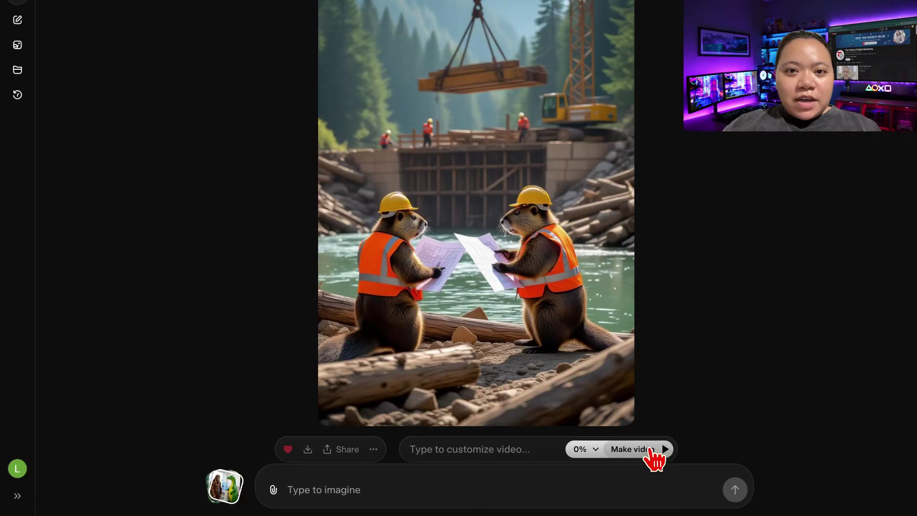
pyautogui.scroll(-2, 624, 368)
pyautogui.scroll(2, 635, 365)
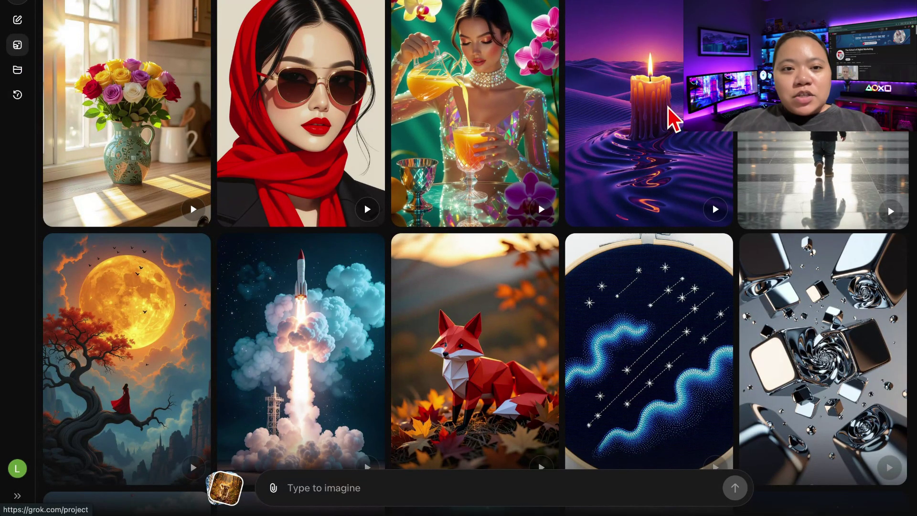
# - Find the anime supermarket-aisle image of the yellow-booted man and make a video from it
pyautogui.scroll(-3, 619, 156)
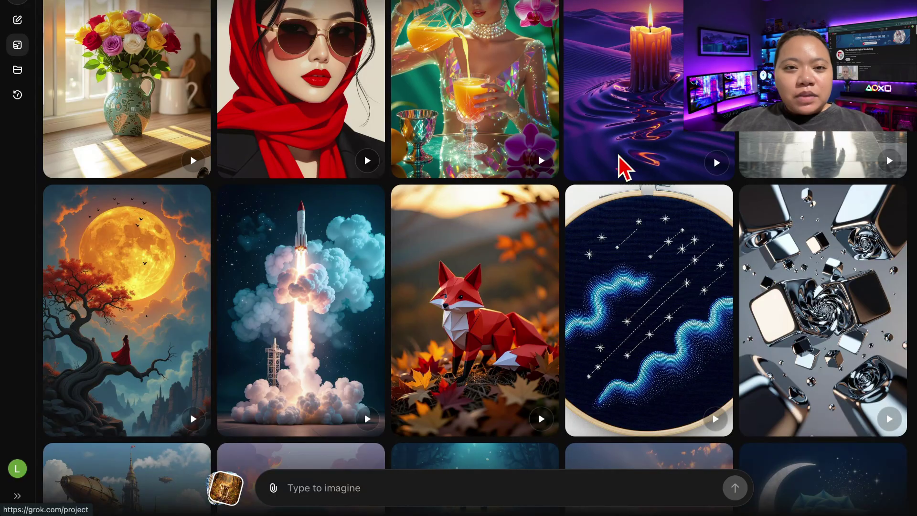
pyautogui.scroll(-10, 619, 156)
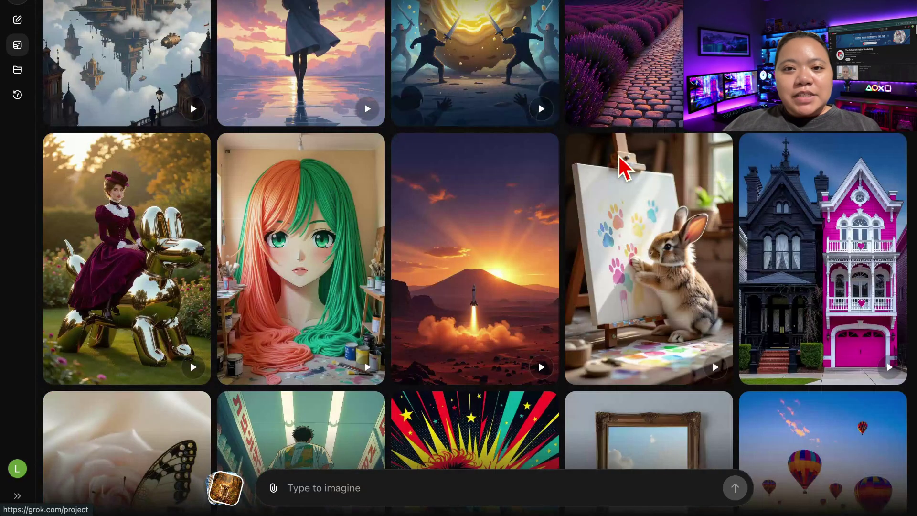
pyautogui.scroll(-5, 619, 154)
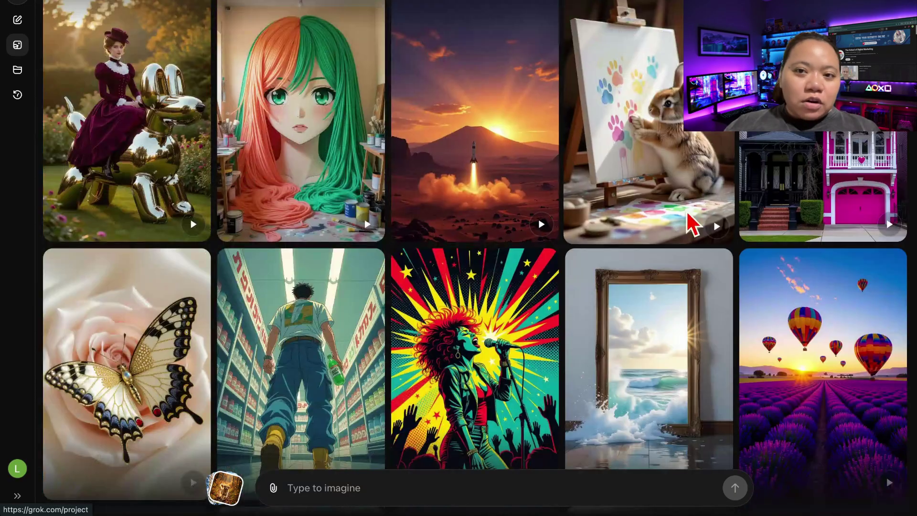
pyautogui.scroll(-2, 688, 213)
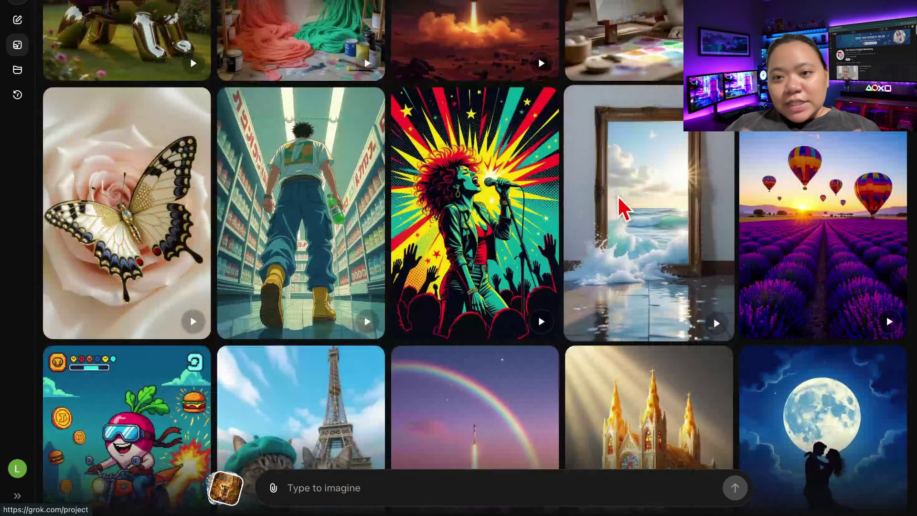
pyautogui.click(338, 240)
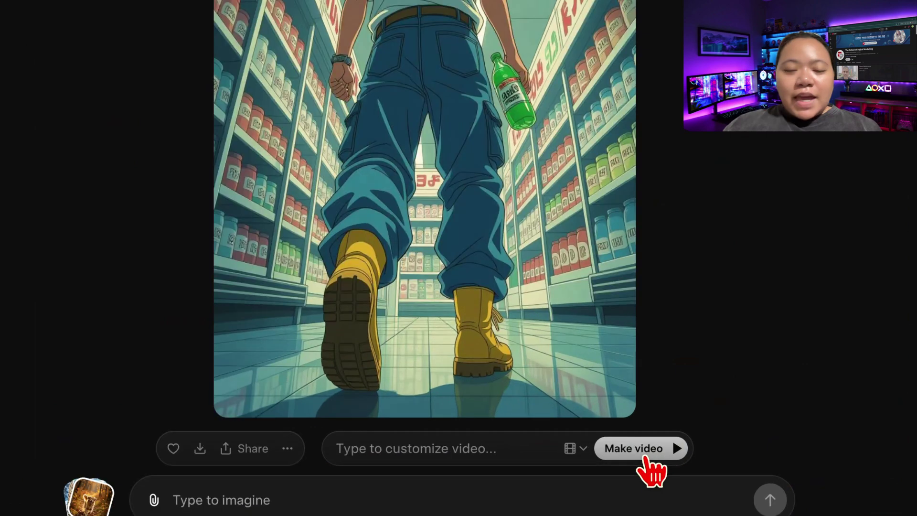
pyautogui.click(645, 455)
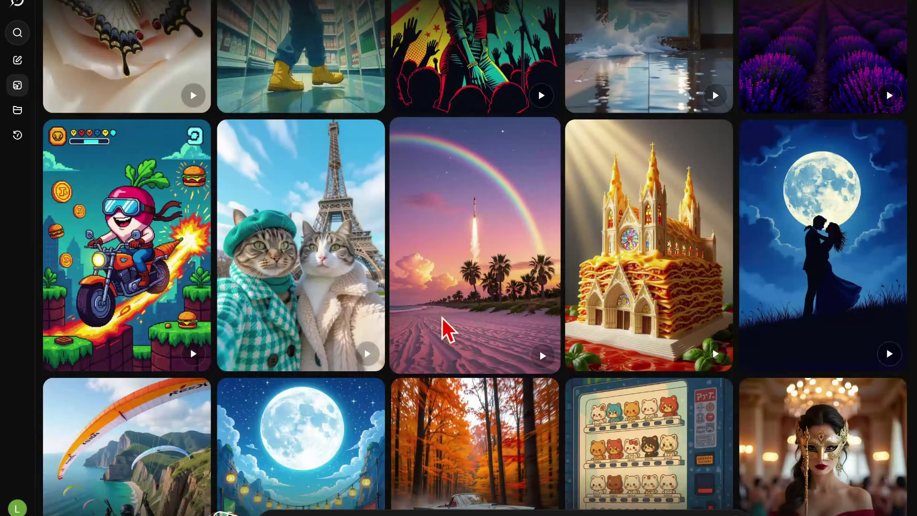
# - Make a video from the two coat-wearing cats taking a selfie at the Eiffel Tower
pyautogui.click(345, 299)
pyautogui.click(634, 490)
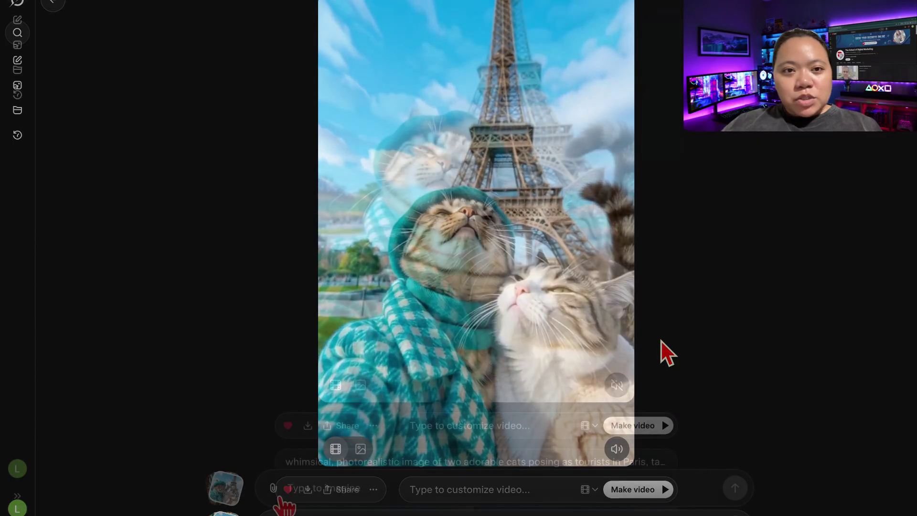
pyautogui.click(273, 488)
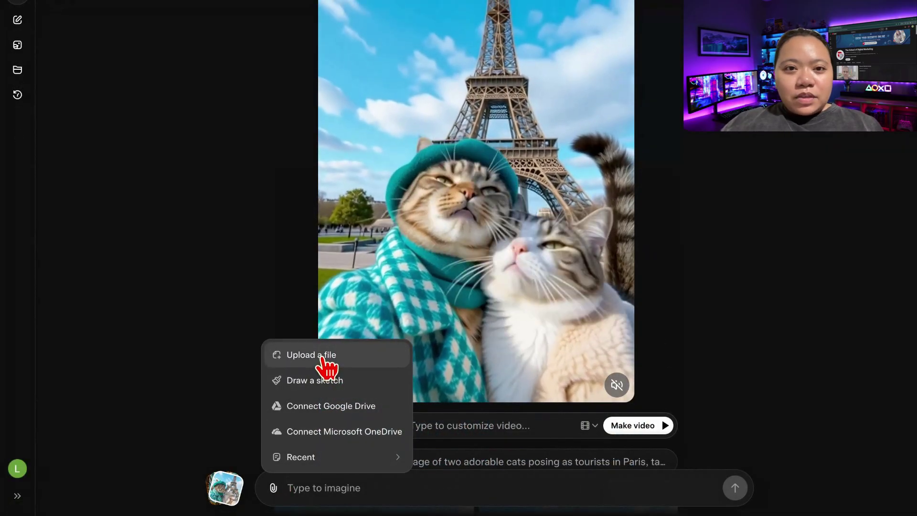
# - Upload the Pomeranian photo from the Downloads folder to animate it into a video
pyautogui.click(324, 359)
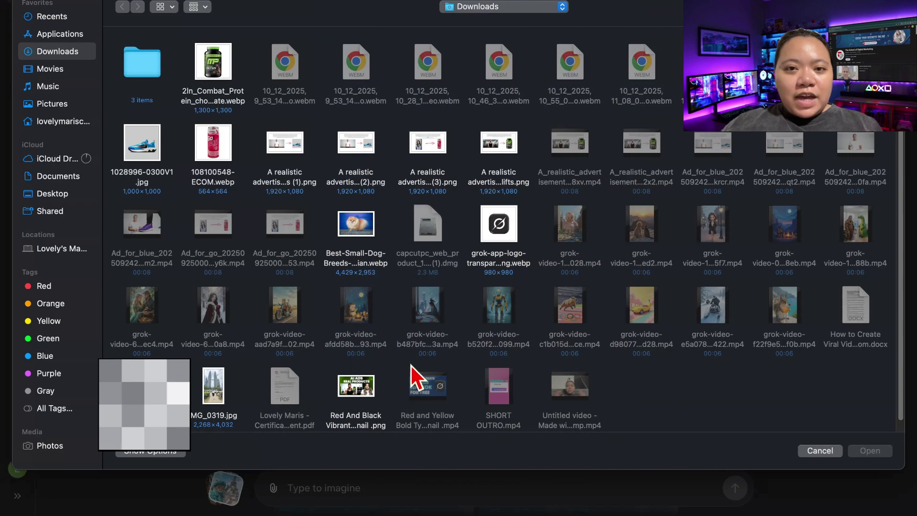
pyautogui.scroll(-1, 675, 320)
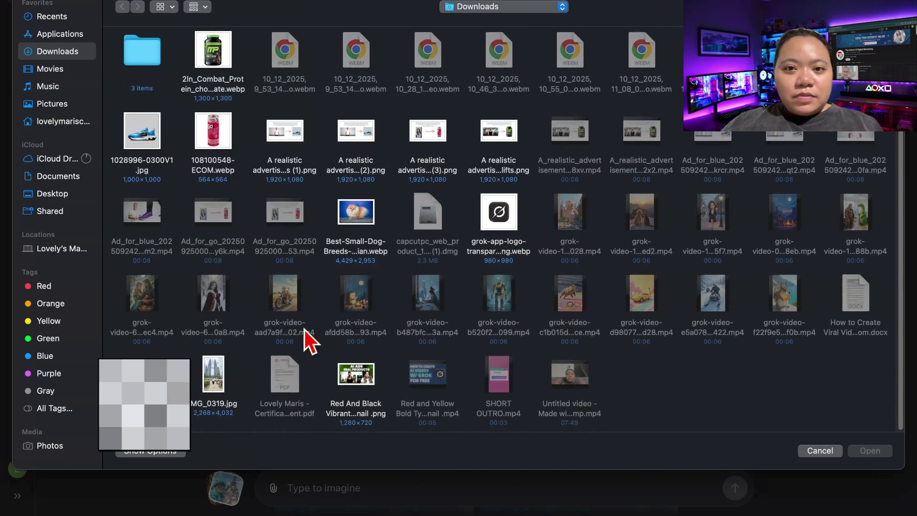
pyautogui.doubleClick(220, 382)
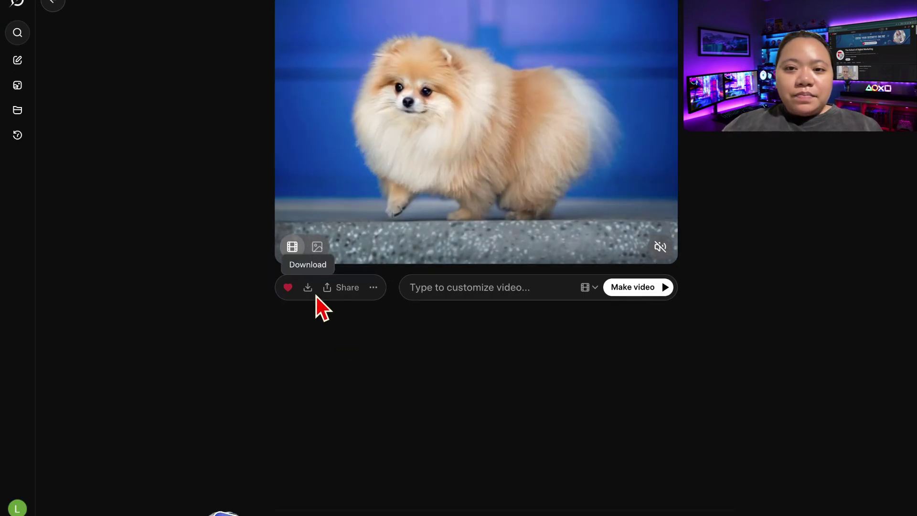
# - Download the finished Pomeranian video
pyautogui.click(307, 288)
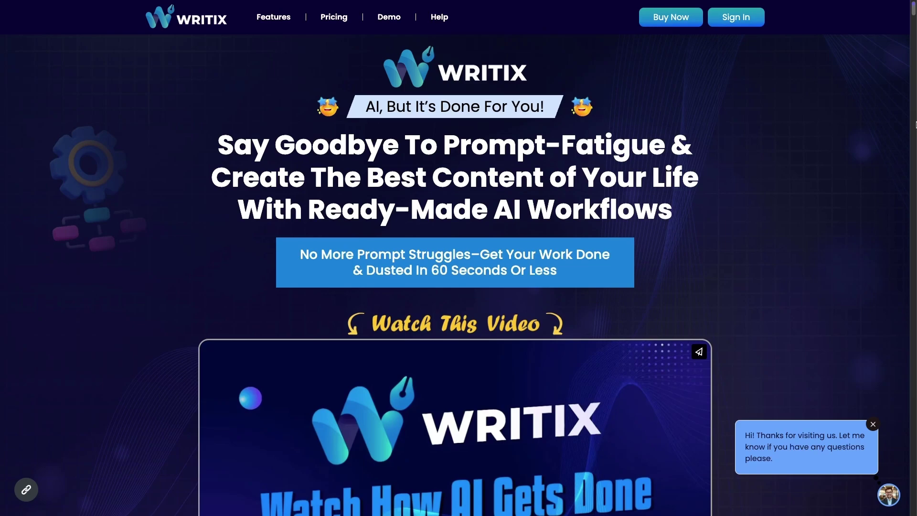
# - Scroll the Writix landing page down to the 'Multi-Task Flows - One Click to Done!' section
pyautogui.scroll(-10, 916, 124)
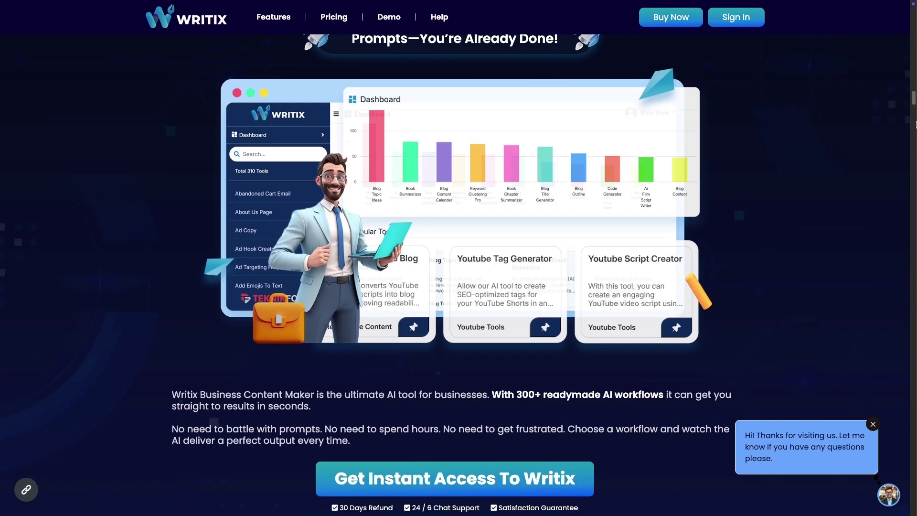
pyautogui.scroll(2, 916, 124)
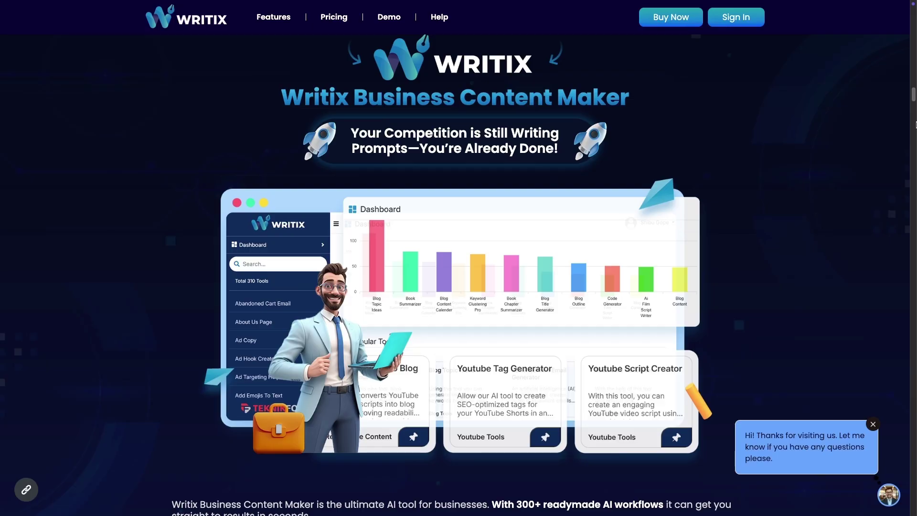
pyautogui.scroll(-10, 916, 125)
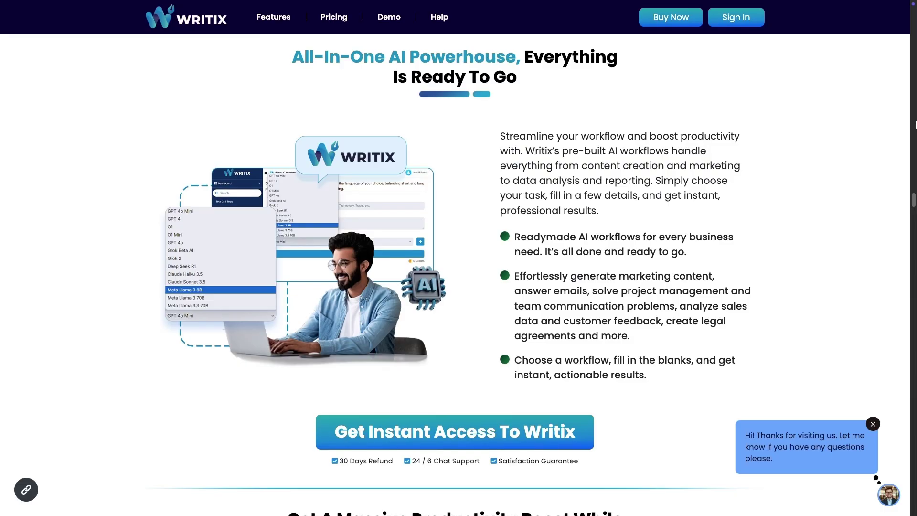
pyautogui.scroll(-10, 916, 126)
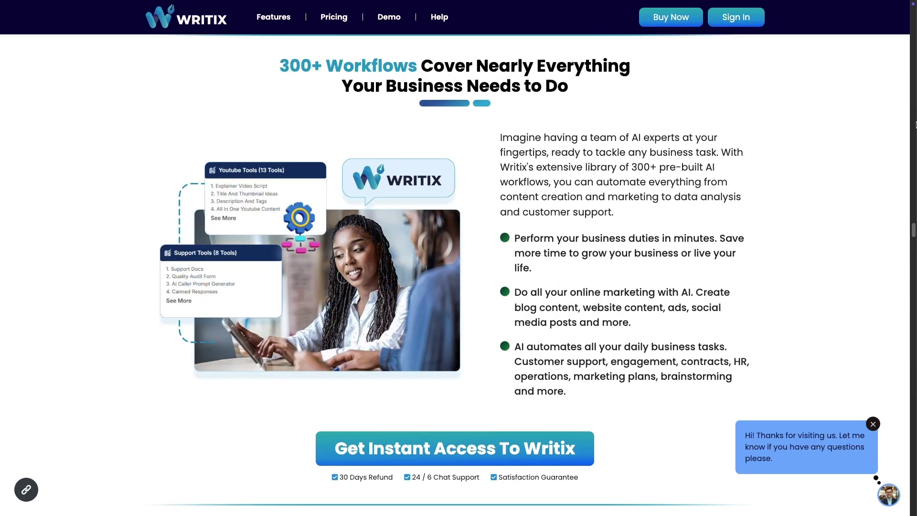
pyautogui.scroll(-8, 916, 125)
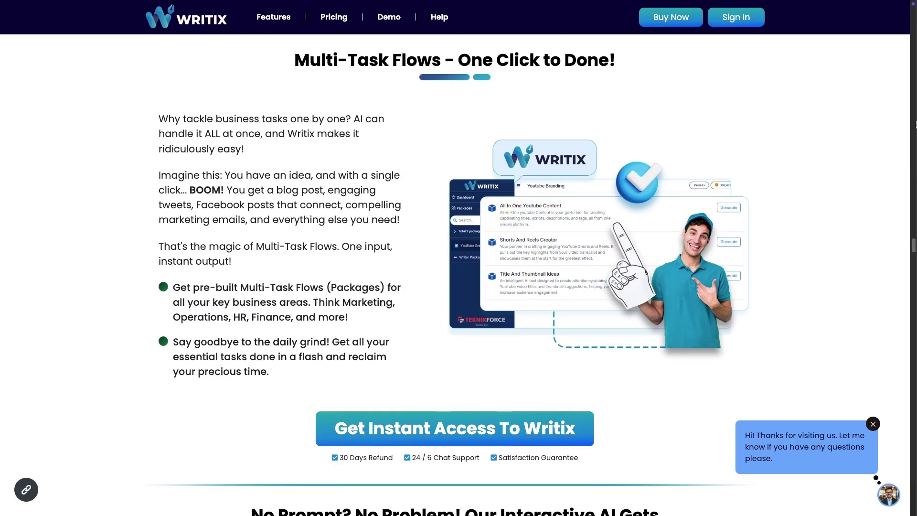
# - Scroll the Writix page past Interactive AI, Multi-Lingual and Deep-thinking sections down to Custom Workflows
pyautogui.scroll(-9, 916, 126)
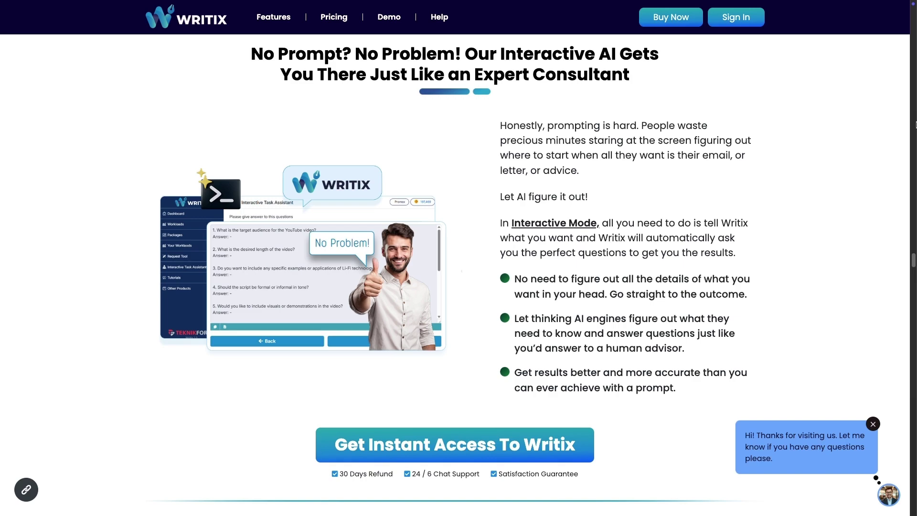
pyautogui.scroll(-10, 915, 126)
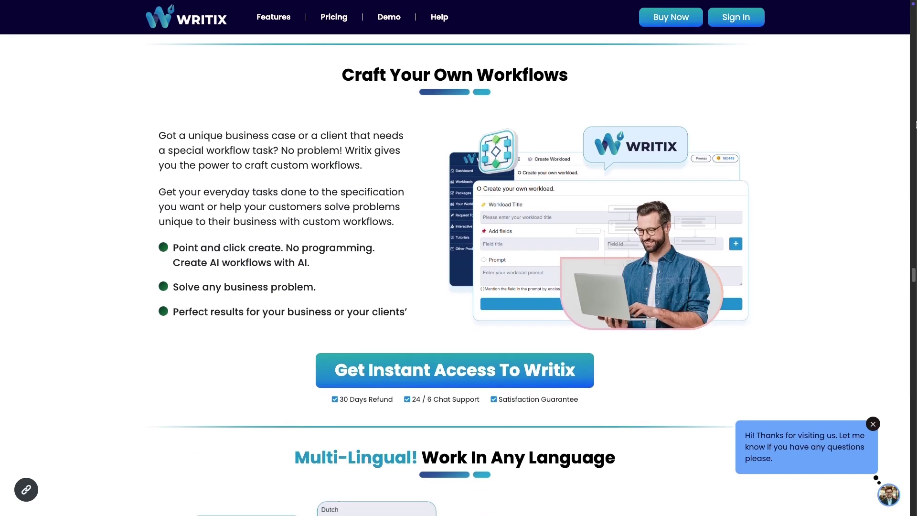
pyautogui.scroll(-8, 915, 126)
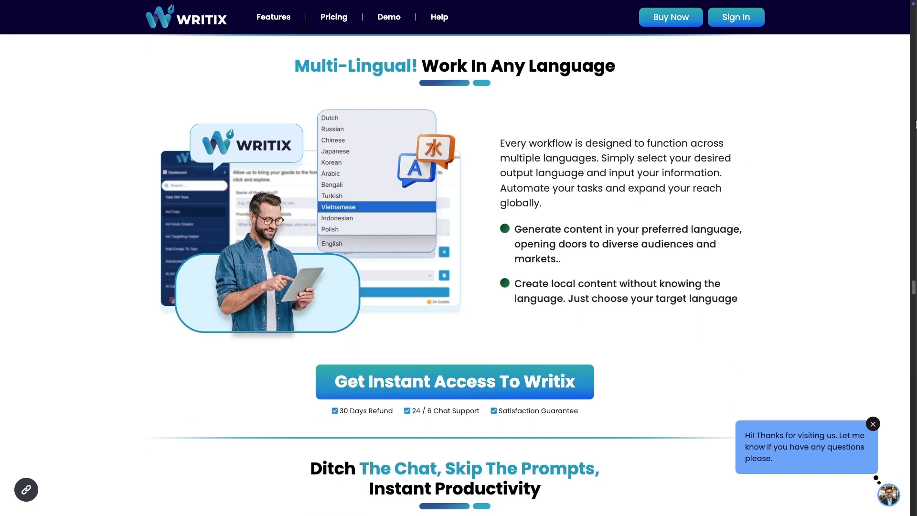
pyautogui.scroll(-5, 916, 125)
pyautogui.scroll(-8, 915, 125)
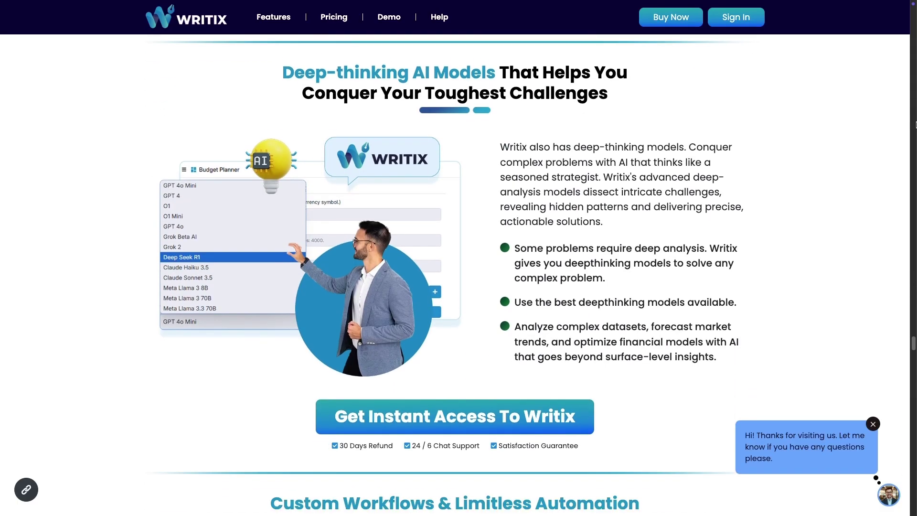
pyautogui.scroll(-1, 916, 126)
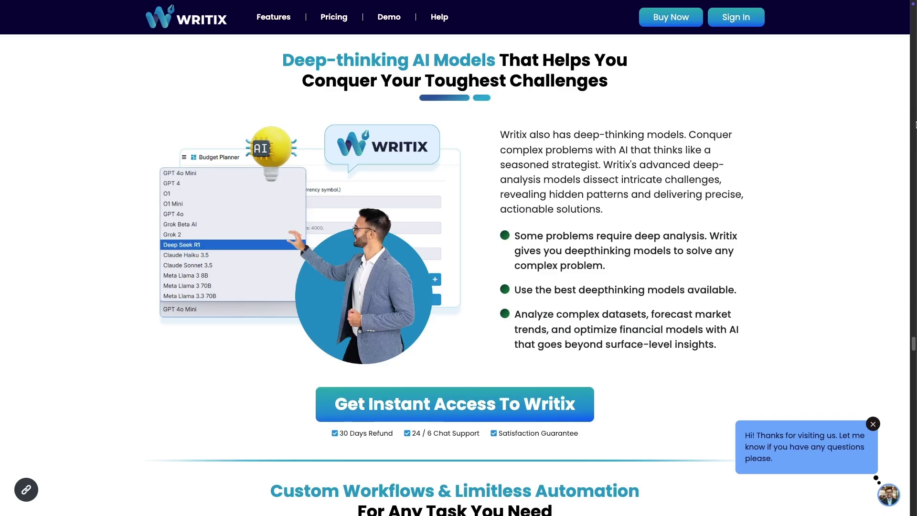
pyautogui.scroll(-9, 915, 126)
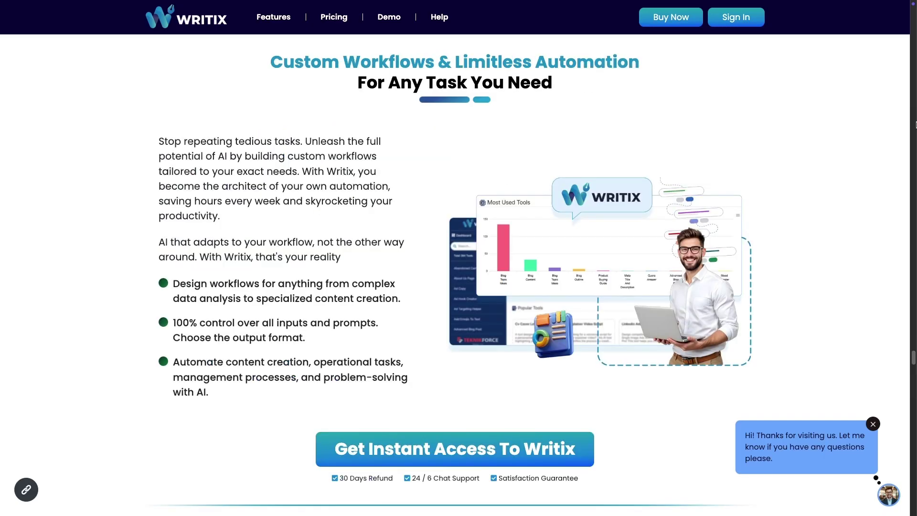